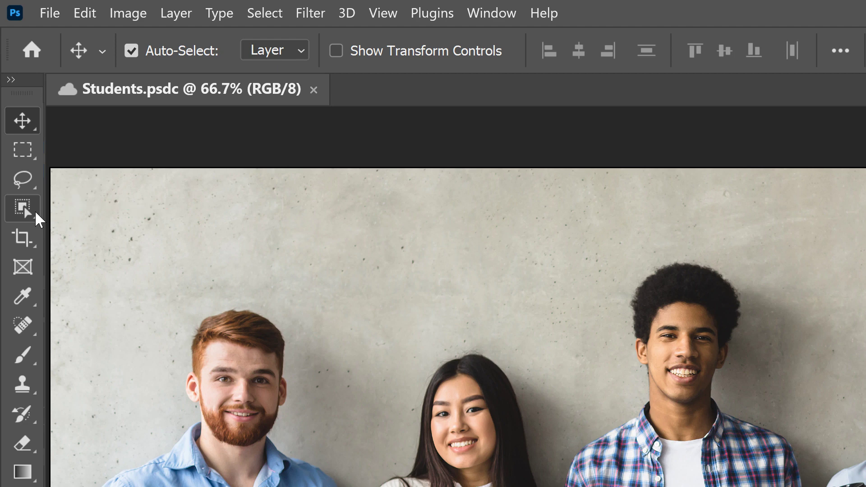
Step: Choose the Object Selection Tool from the selection tool group
left_click_drag(35, 214, 35, 213)
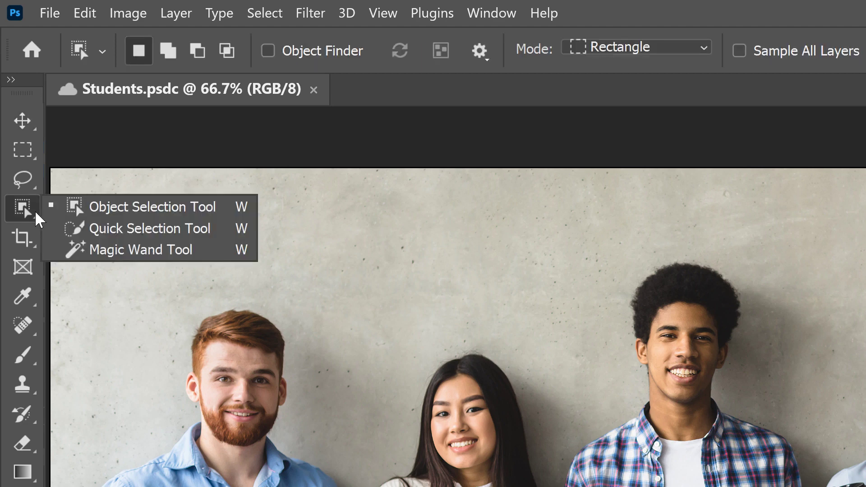
left_click(224, 208)
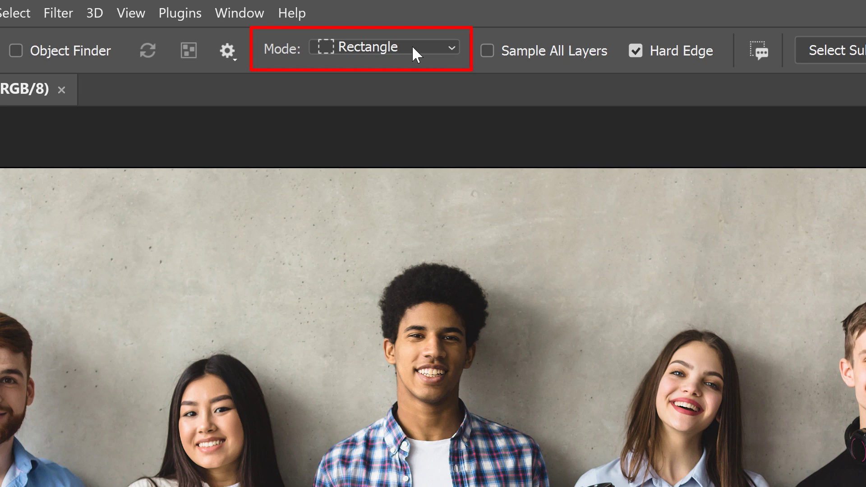
left_click(413, 46)
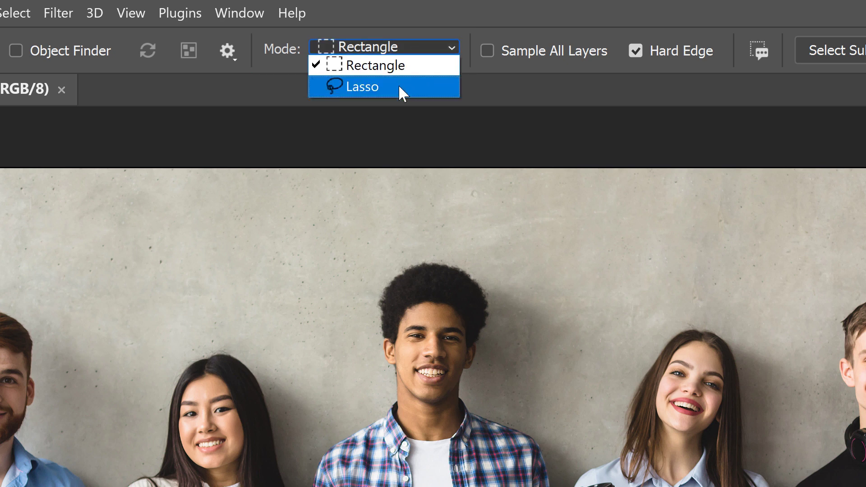
left_click(422, 70)
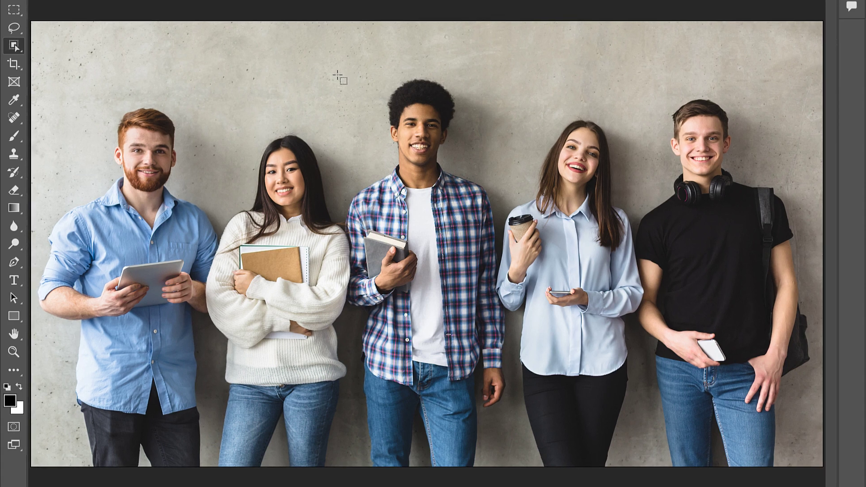
Step: Select the centre man in the plaid shirt, head to feet, with a Rectangle-mode box
left_click_drag(337, 74, 510, 481)
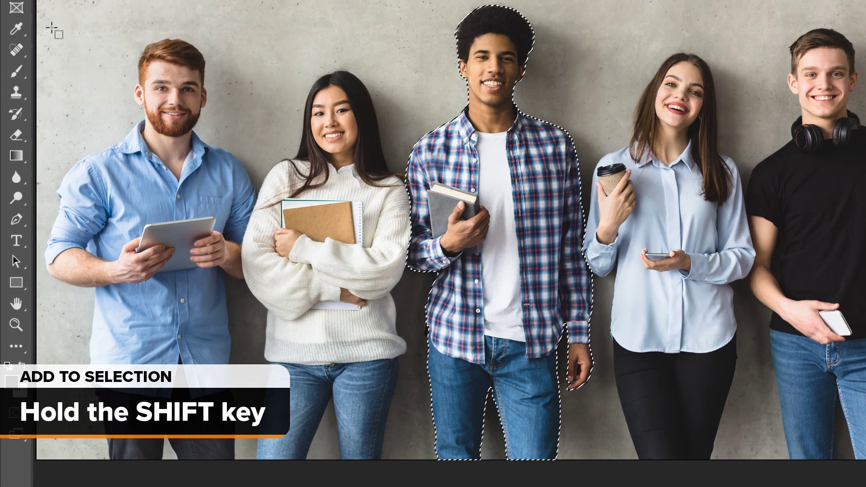
key("shift")
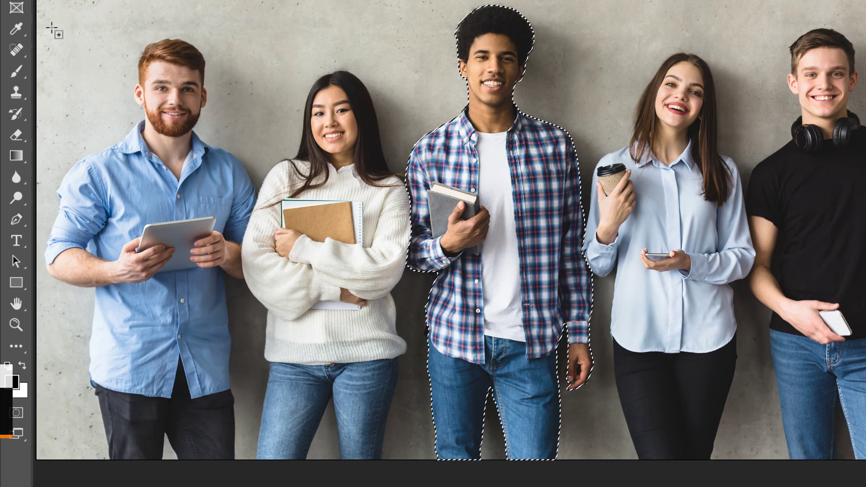
left_click_drag(51, 27, 262, 473)
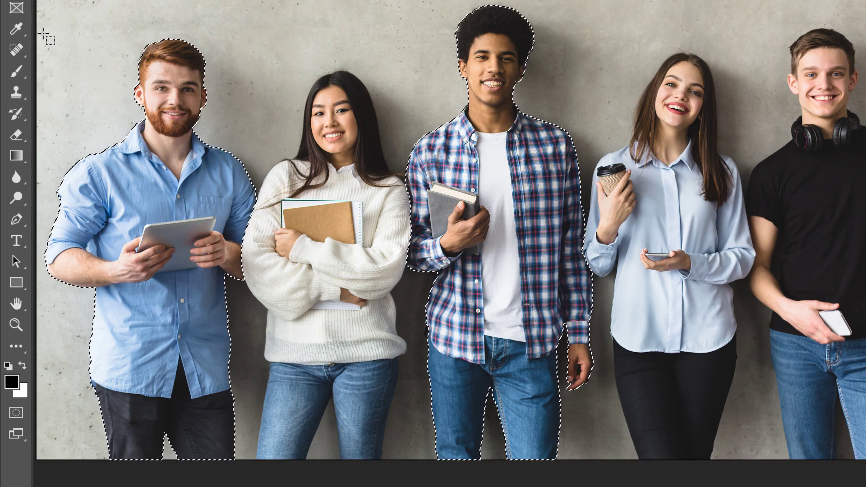
key("alt")
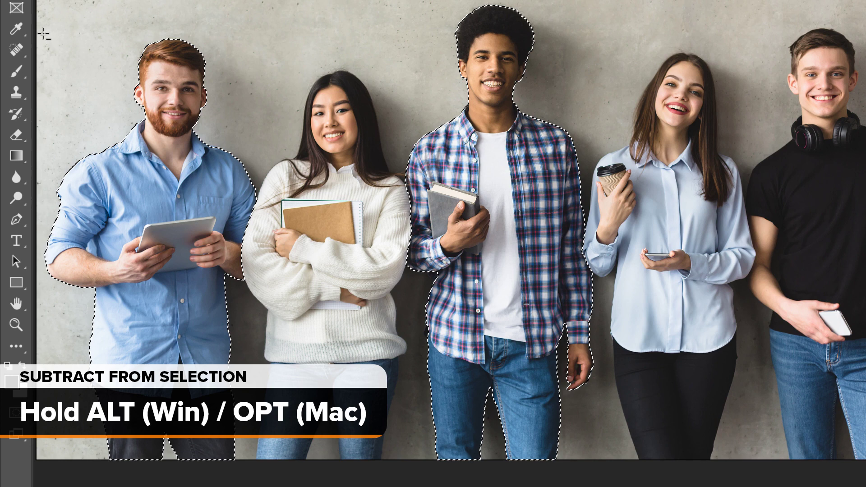
left_click_drag(43, 33, 262, 476)
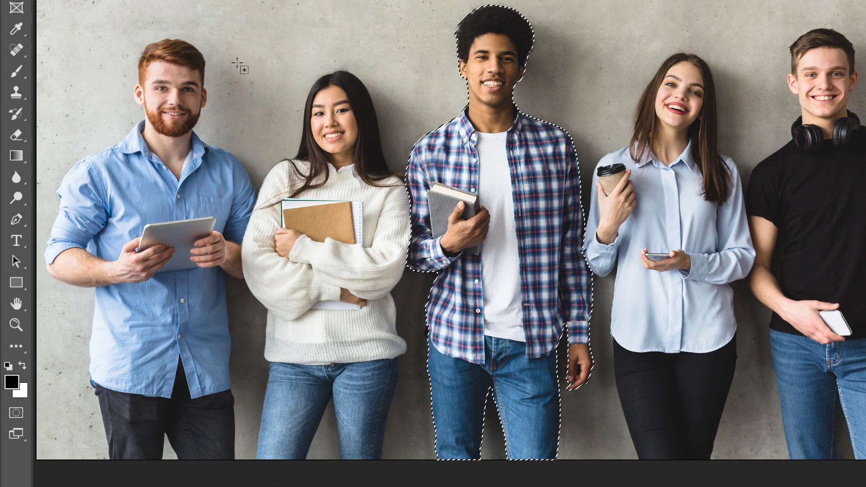
Step: Add the woman in the white sweater, the man in black, and his arm and bag to the selection
left_click_drag(237, 63, 420, 459)
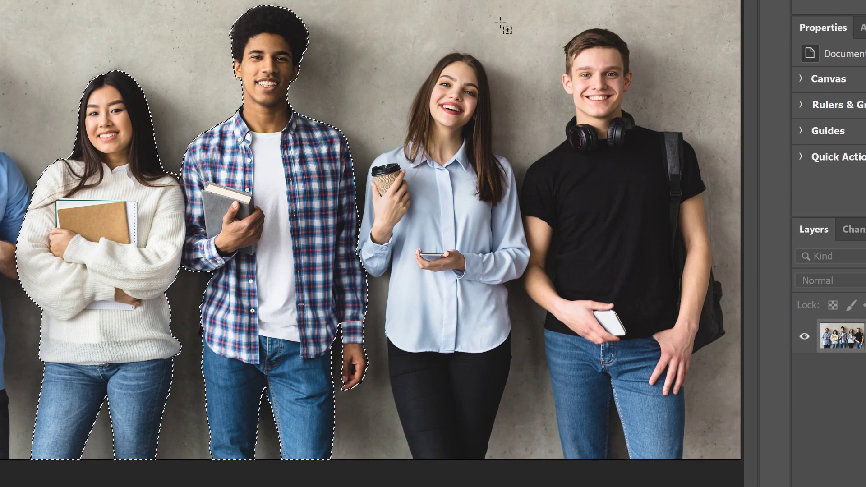
left_click_drag(499, 22, 730, 474)
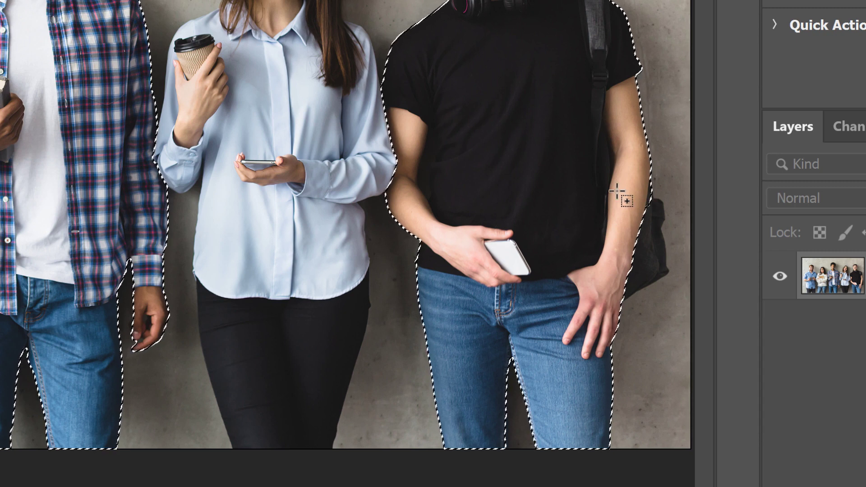
left_click_drag(616, 189, 676, 310)
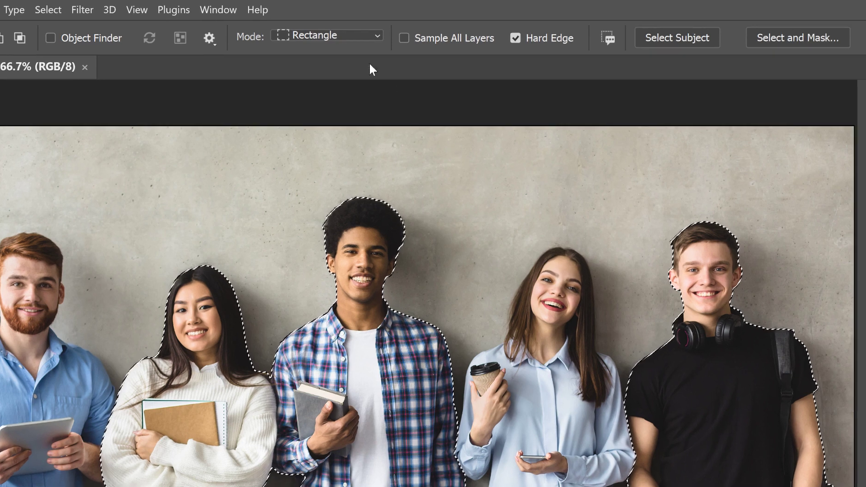
Step: Change the Object Selection Tool mode from Rectangle to Lasso
left_click(349, 35)
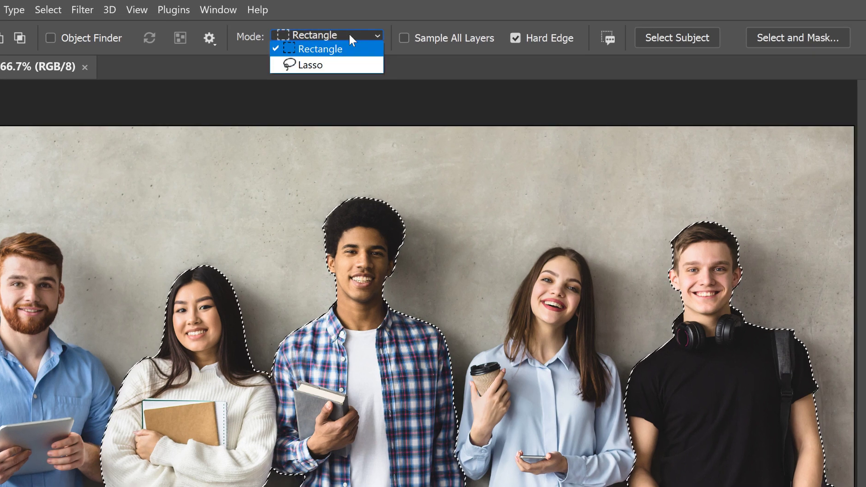
left_click(342, 65)
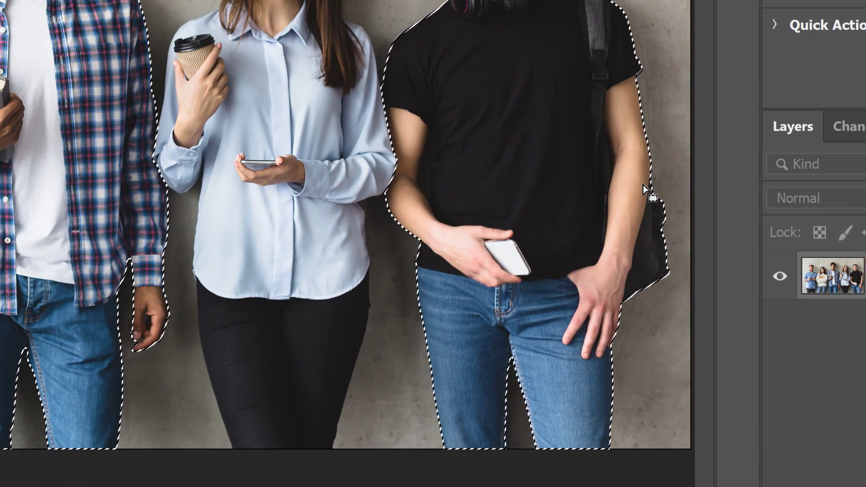
Step: Lasso-subtract the bag from the man's selection, then Select > Deselect to clear everything
mouse_move(643, 185)
left_mouse_down()
mouse_move(619, 307)
mouse_move(648, 296)
left_mouse_up()
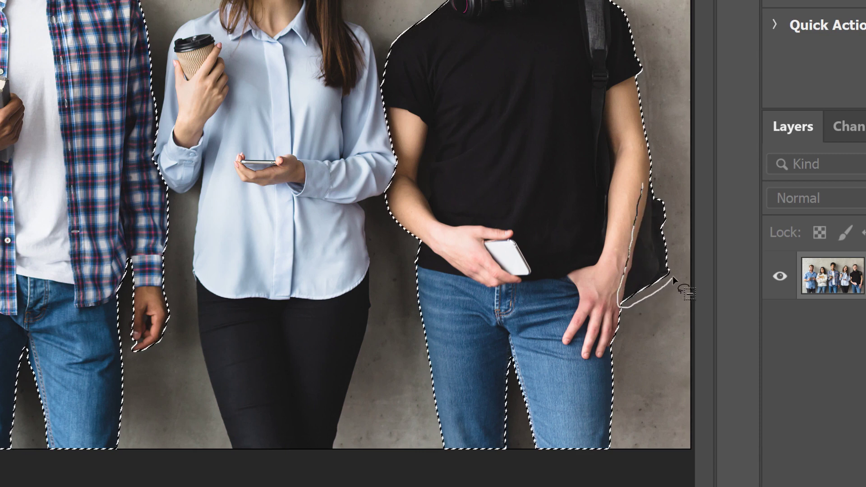
left_click_drag(651, 182, 642, 183)
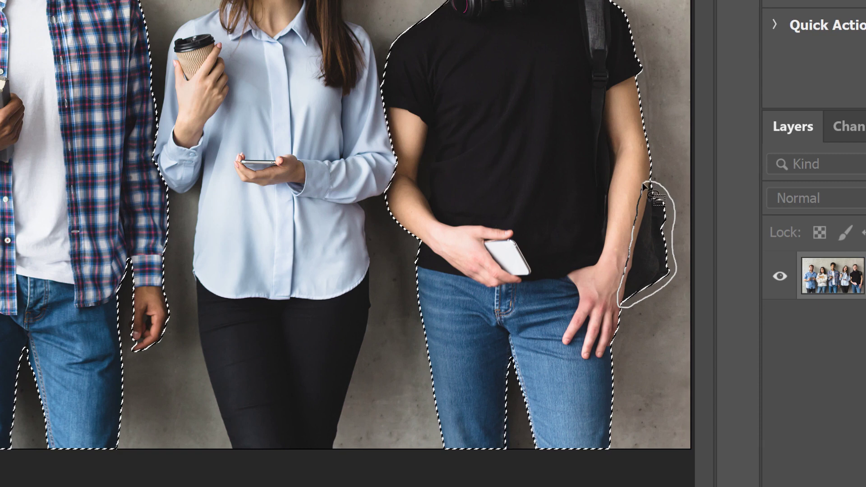
left_click_drag(643, 182, 645, 182)
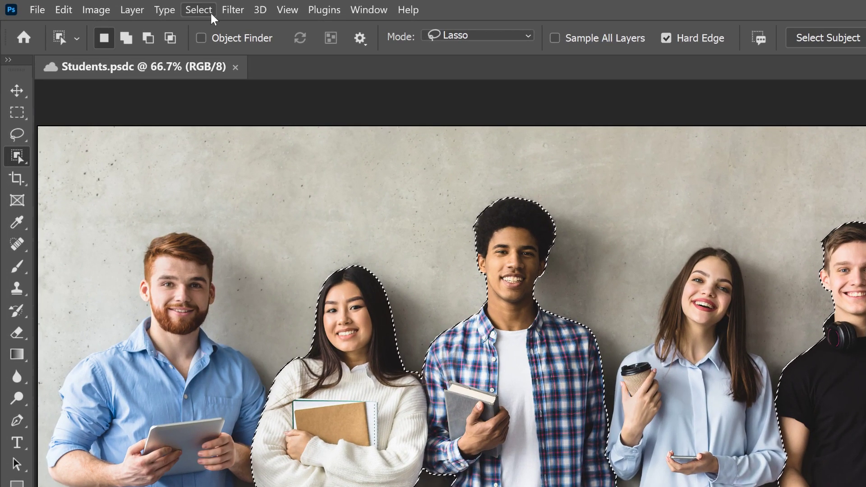
left_click(210, 12)
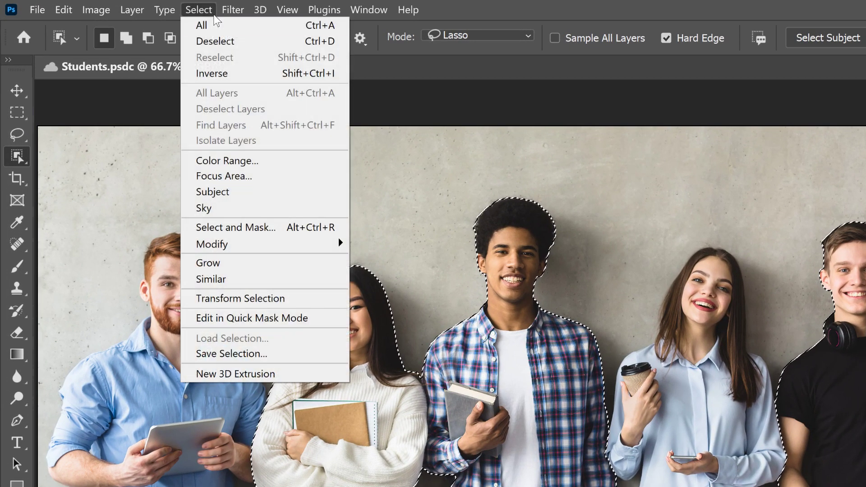
left_click(246, 39)
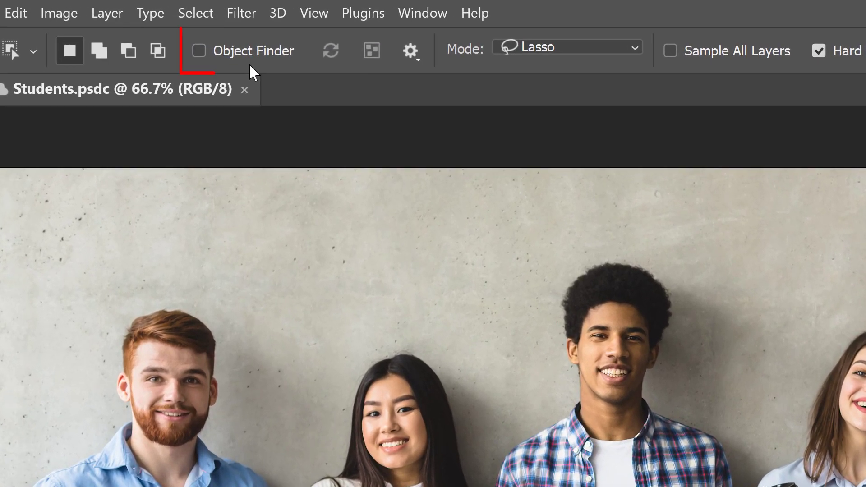
Step: Enable Object Finder and open its settings, showing Auto Refresh and 65% overlay opacity
left_click(199, 51)
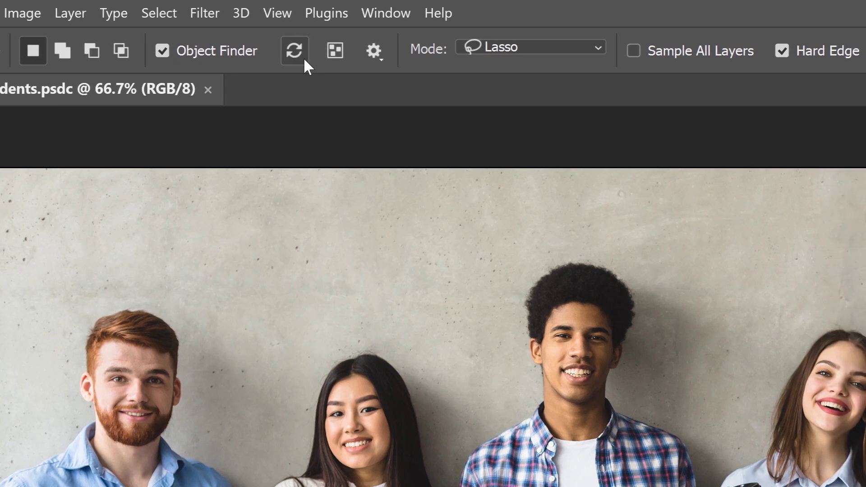
left_click(381, 56)
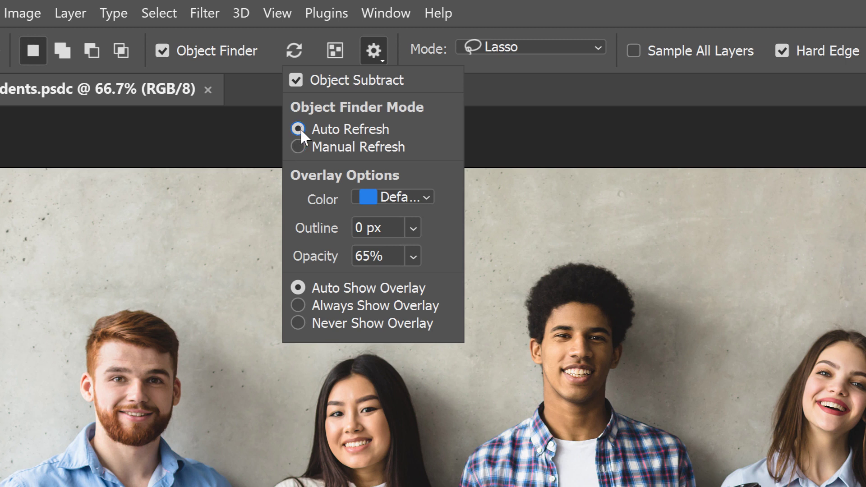
Step: Close the Object Finder settings and highlight all detected objects, the five students
left_click(264, 88)
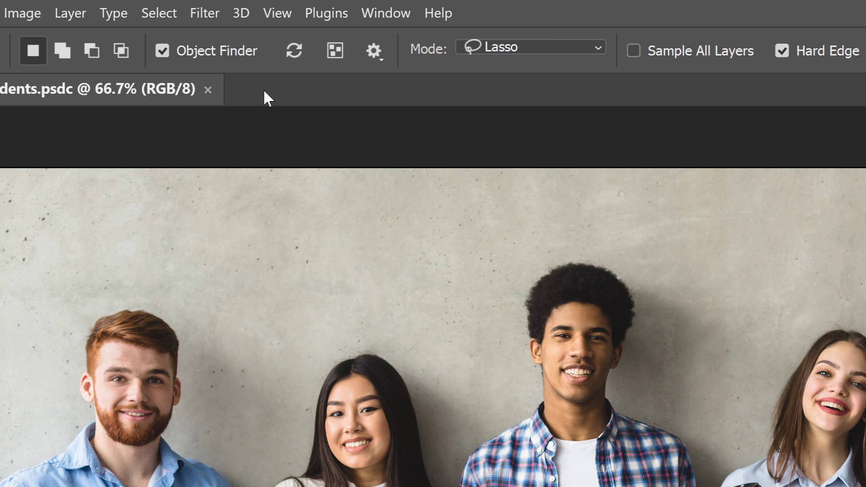
left_click(343, 57)
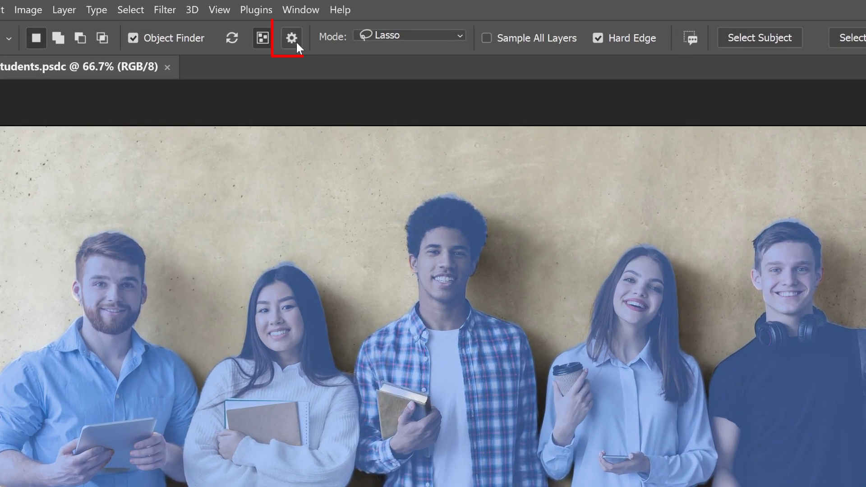
left_click(241, 25)
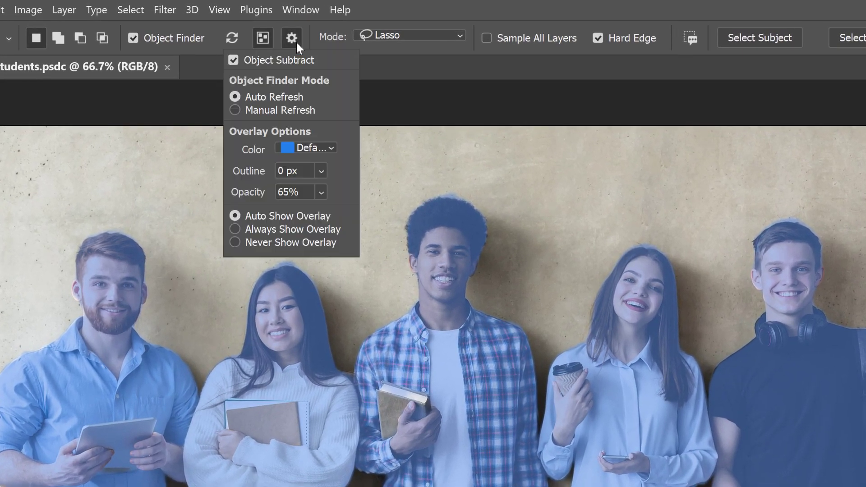
left_click(330, 147)
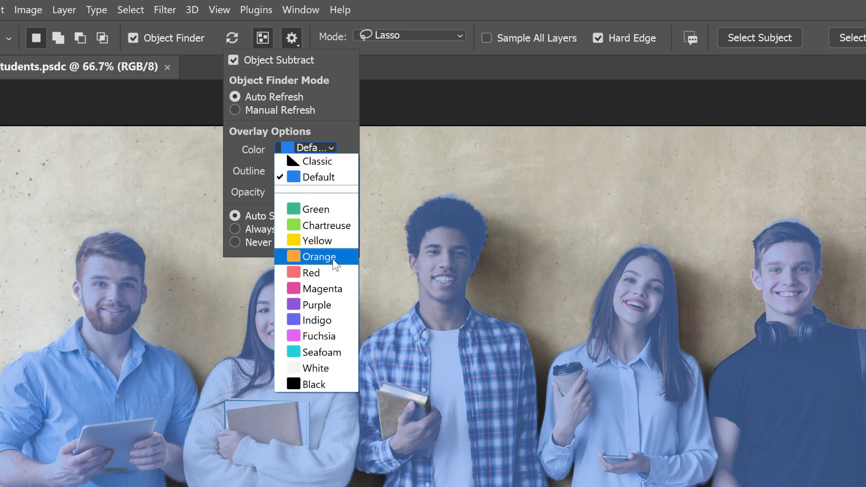
left_click(349, 142)
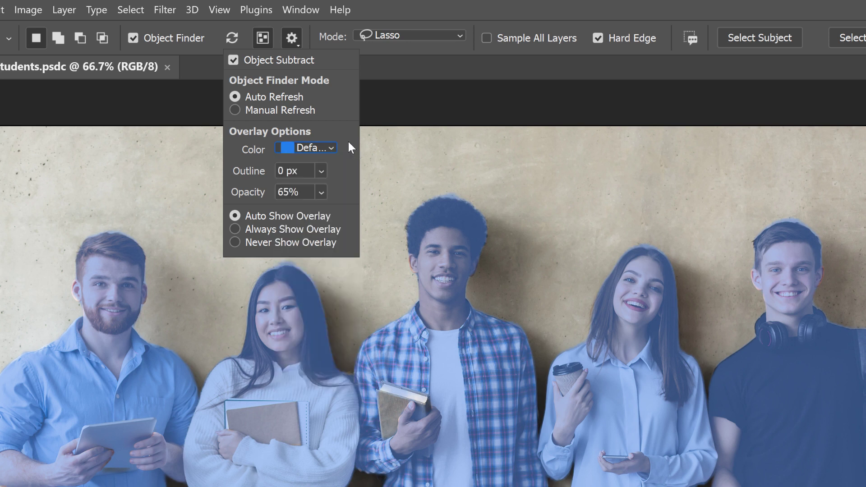
left_click(322, 192)
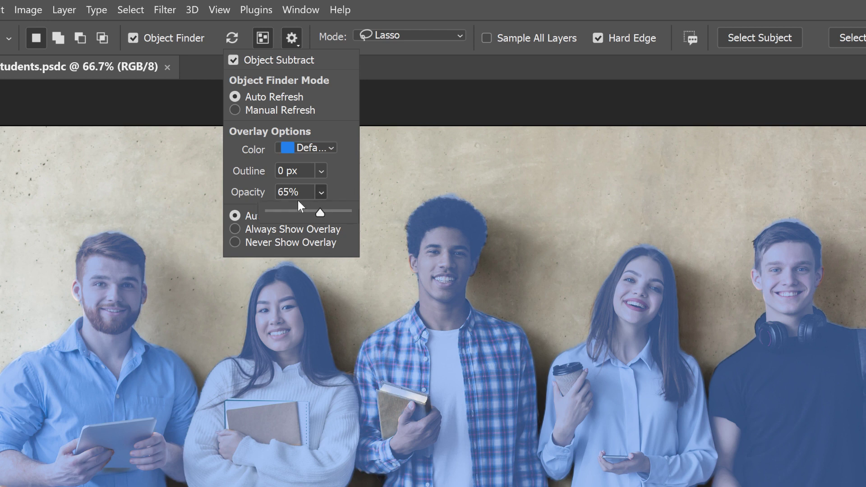
left_click(322, 193)
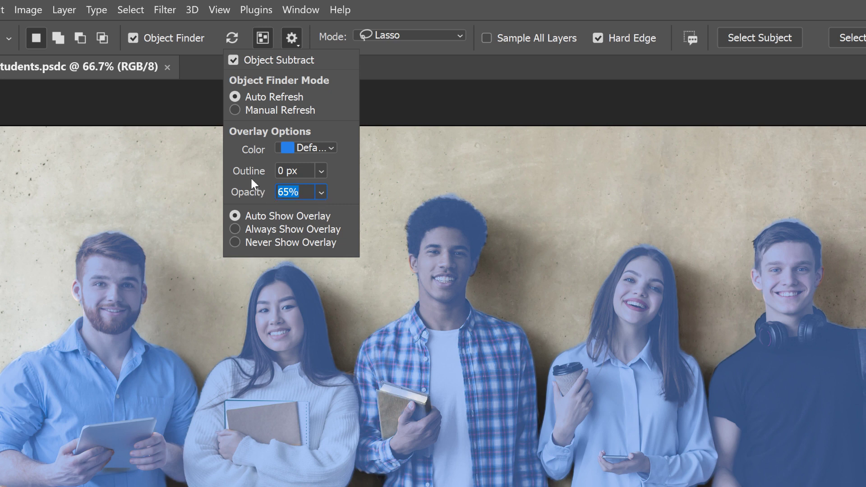
double_click(280, 170)
type("2")
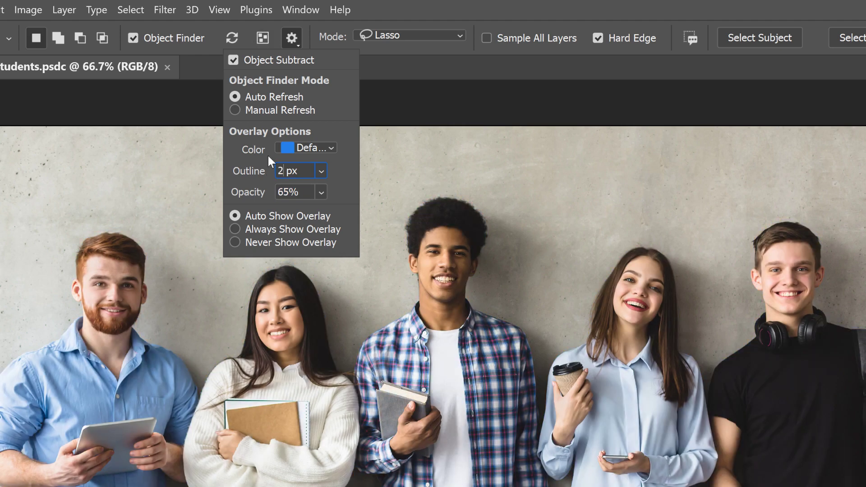
left_click(268, 42)
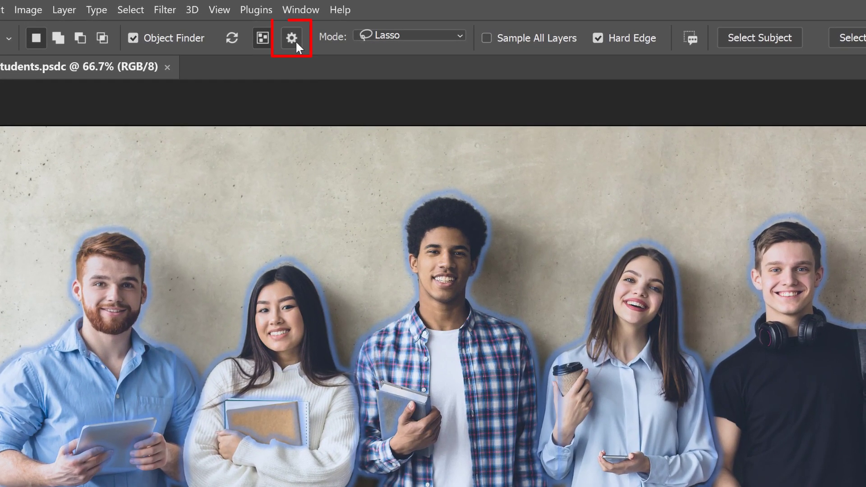
left_click(291, 38)
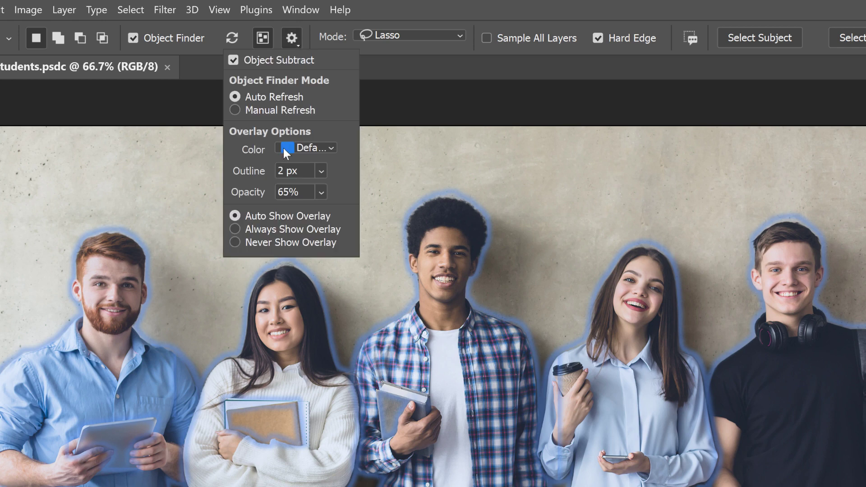
double_click(283, 170)
type("0")
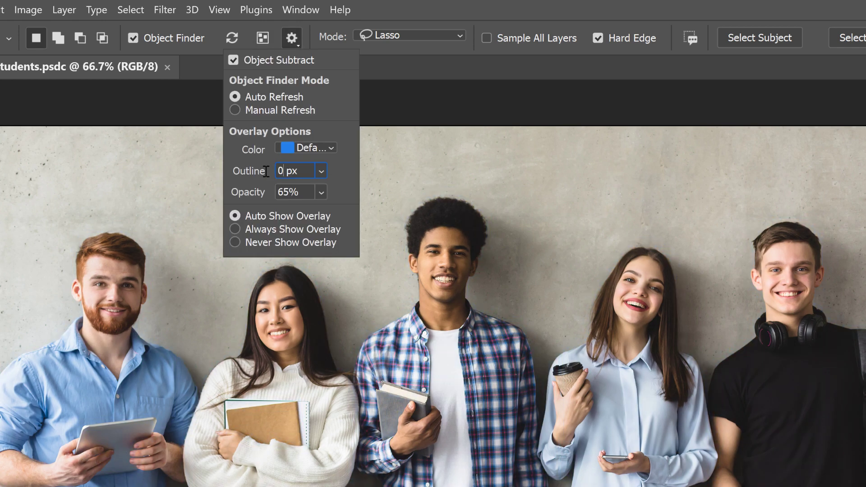
left_click(268, 42)
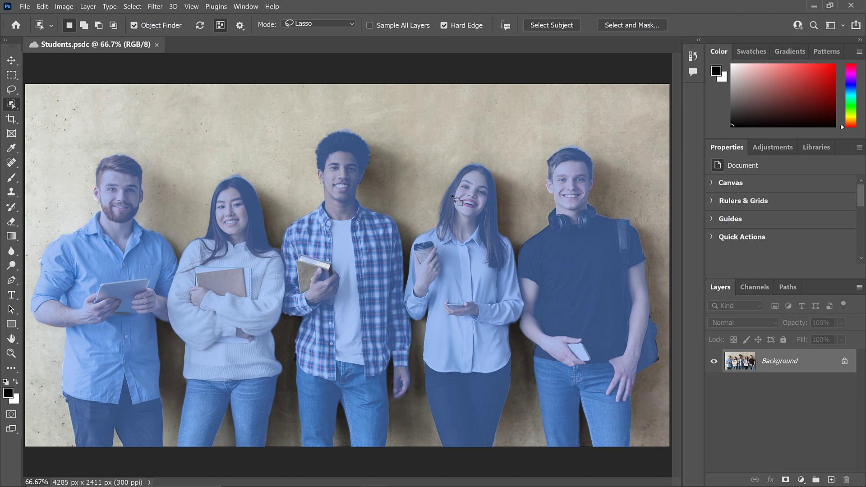
left_click(225, 29)
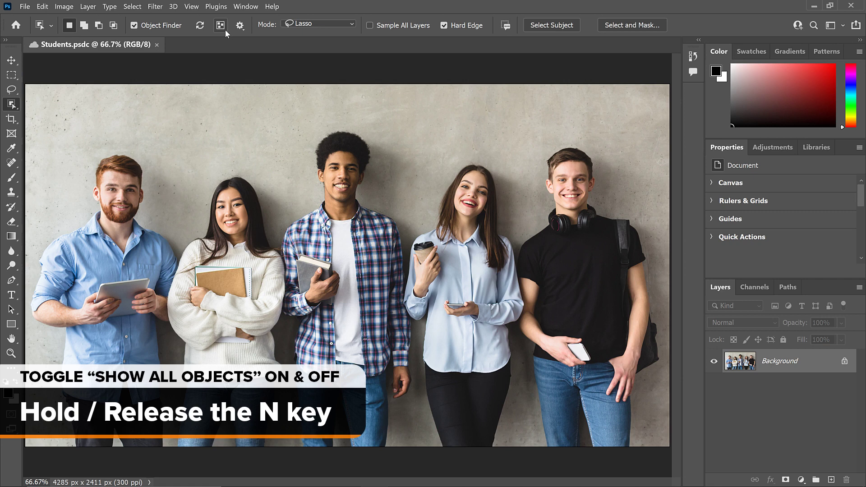
key("n")
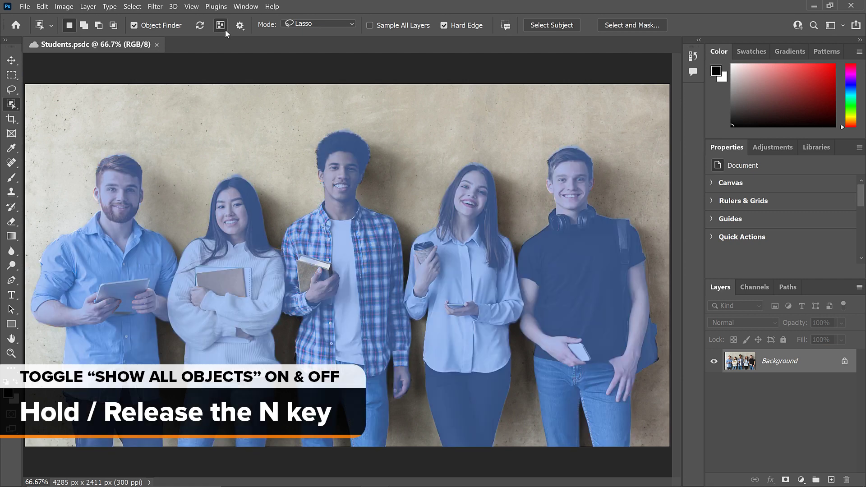
key("n")
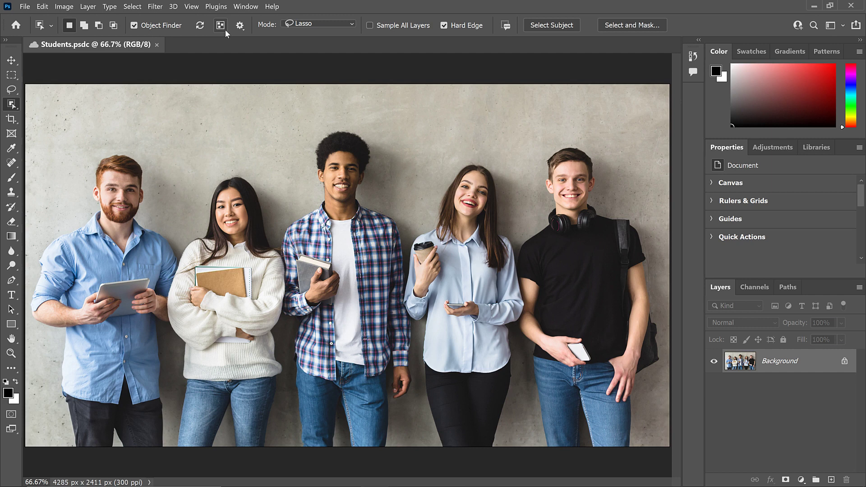
key("n")
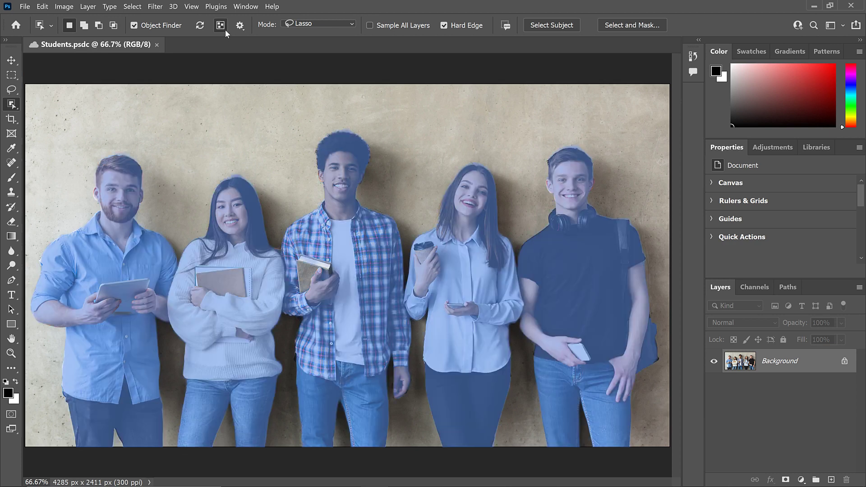